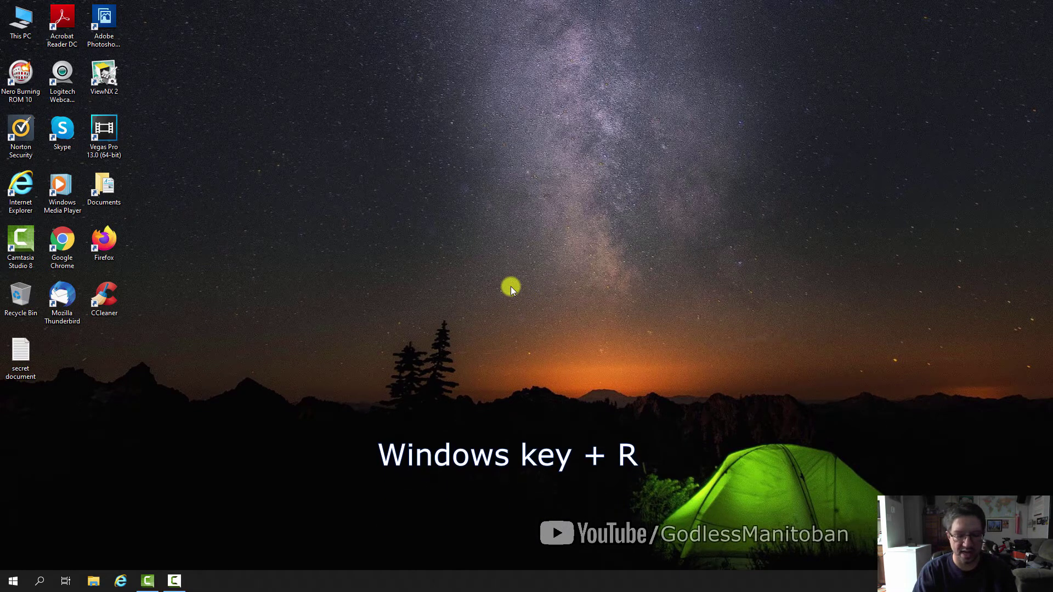
- Run %appdata% from the Run dialog to open the AppData Roaming folder
key(super+r)
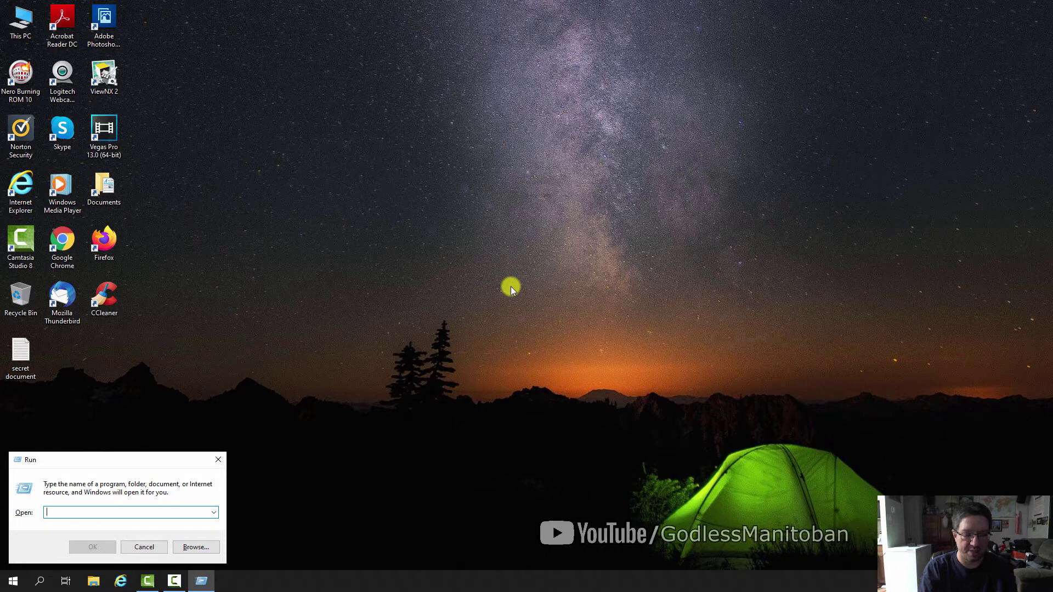
text(%a)
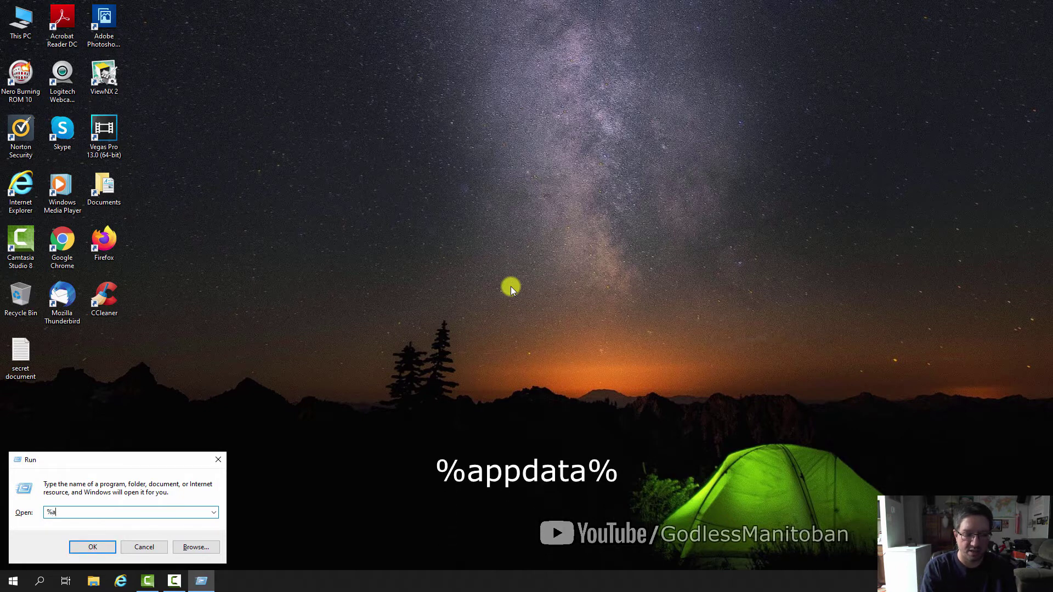
text(ppdata%)
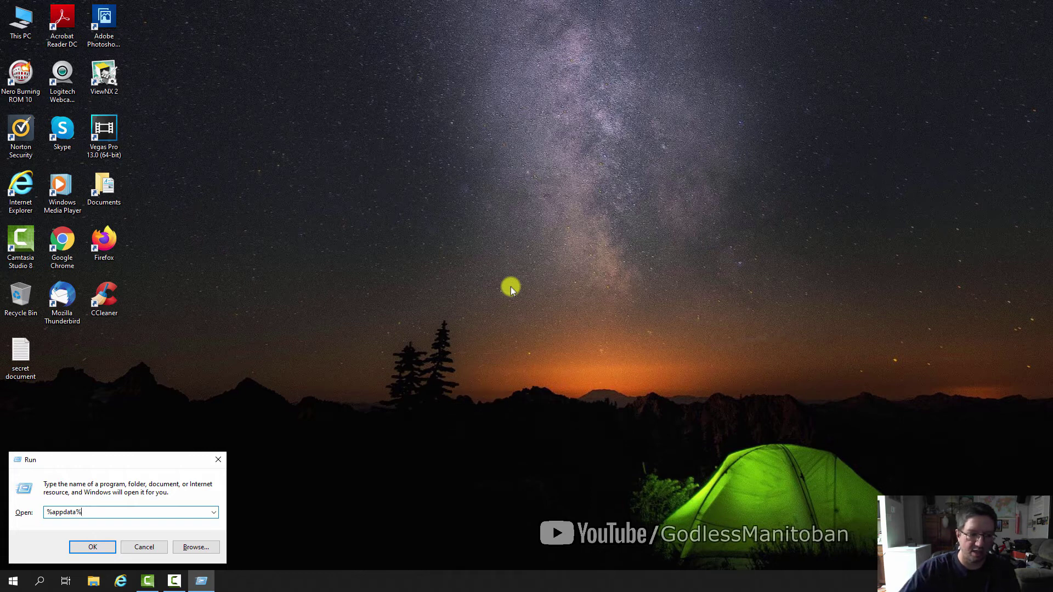
click(92, 547)
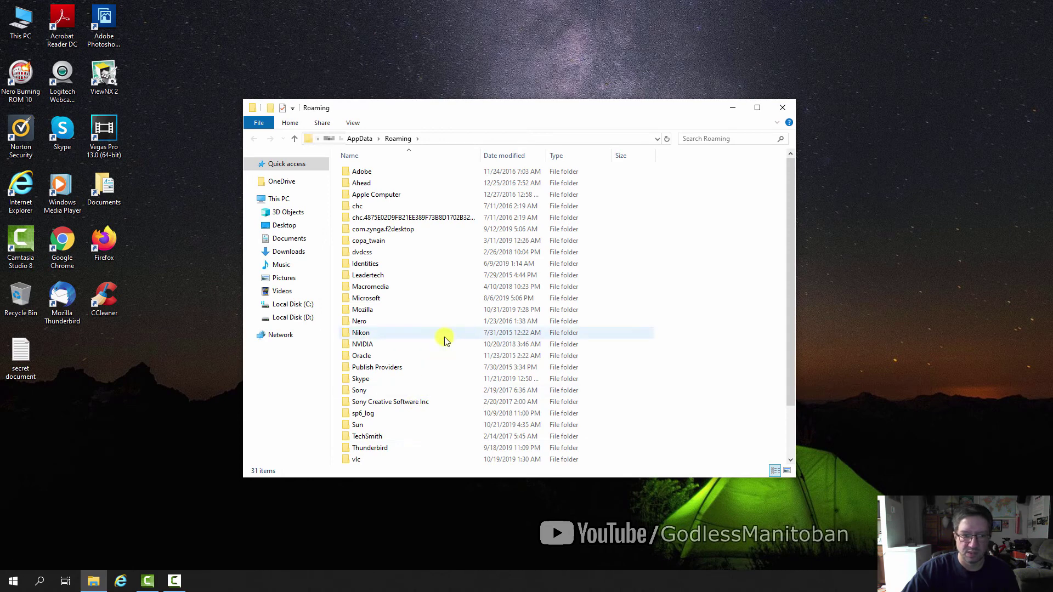
scroll(445, 339, down, 1)
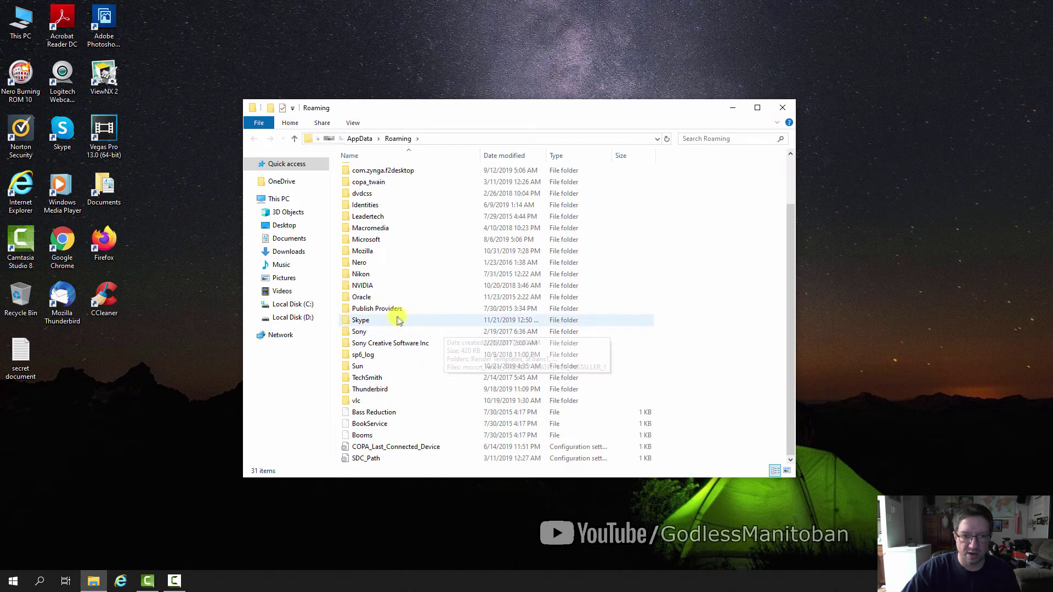
- Drag the Skype folder from AppData Roaming onto the desktop
mouse_move(361, 319)
mouse_move(361, 378)
drag(359, 319, 69, 366)
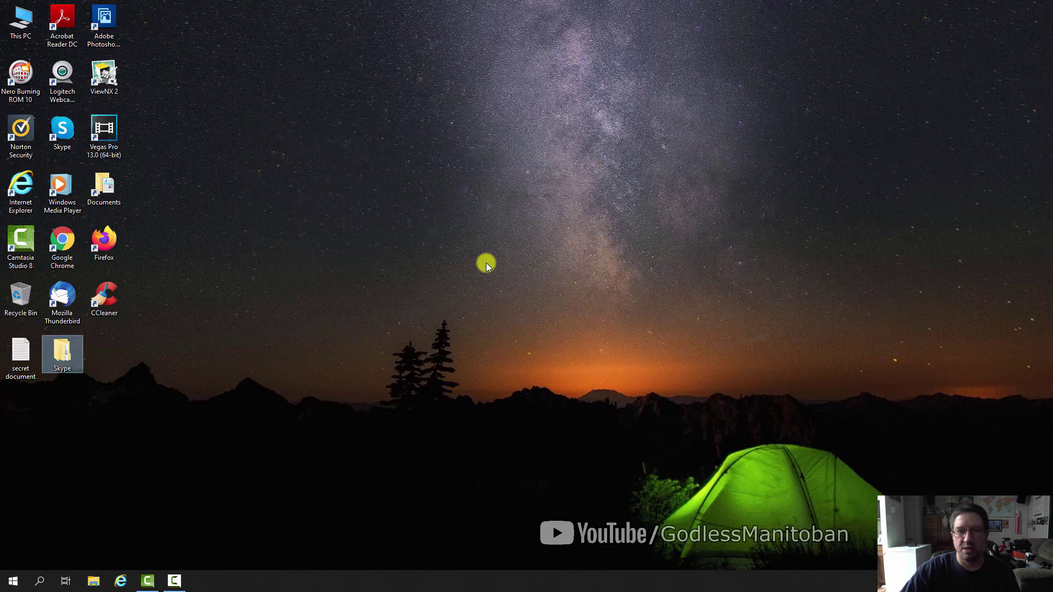
- Launch Skype from its desktop icon
double_click(63, 138)
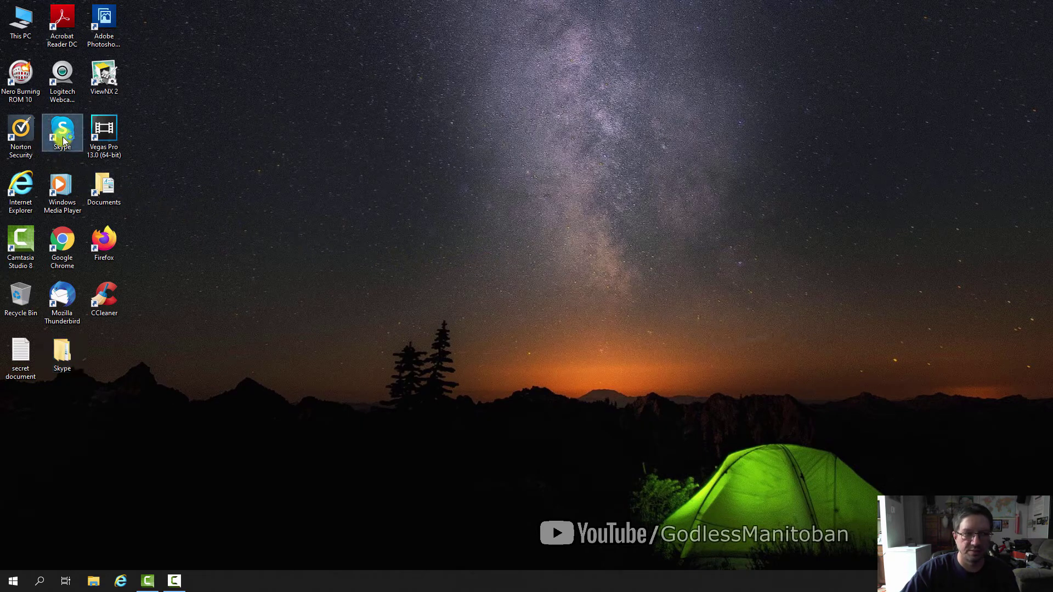